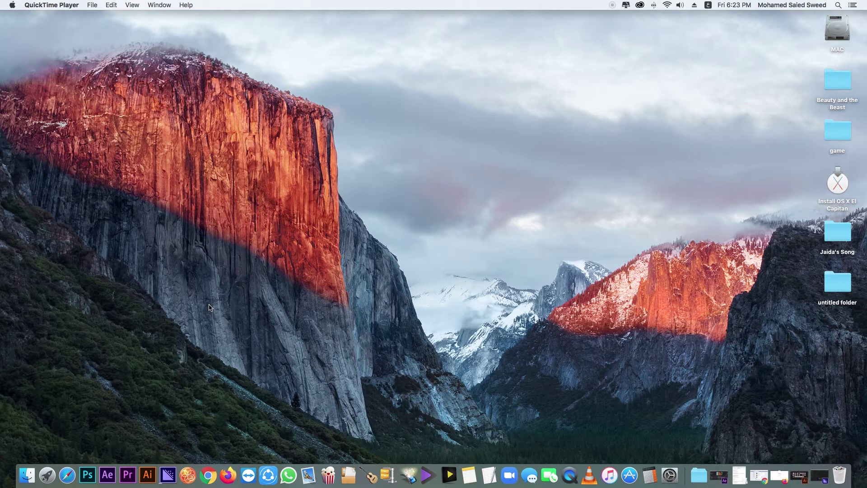
- Start a new Premiere project in the Project folder and name it 'write on pre'
click(127, 474)
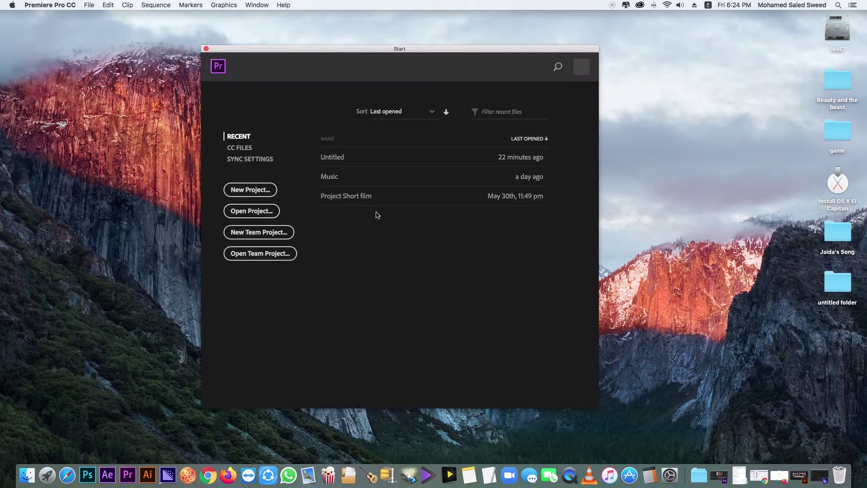
click(259, 190)
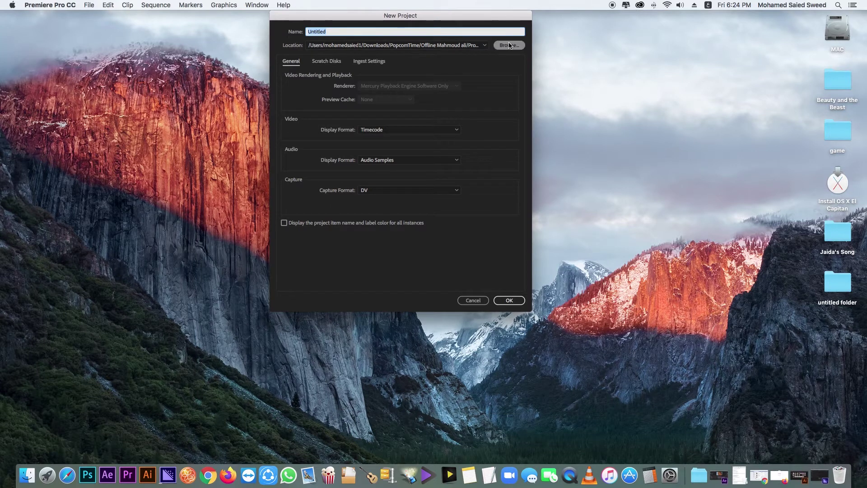
click(509, 45)
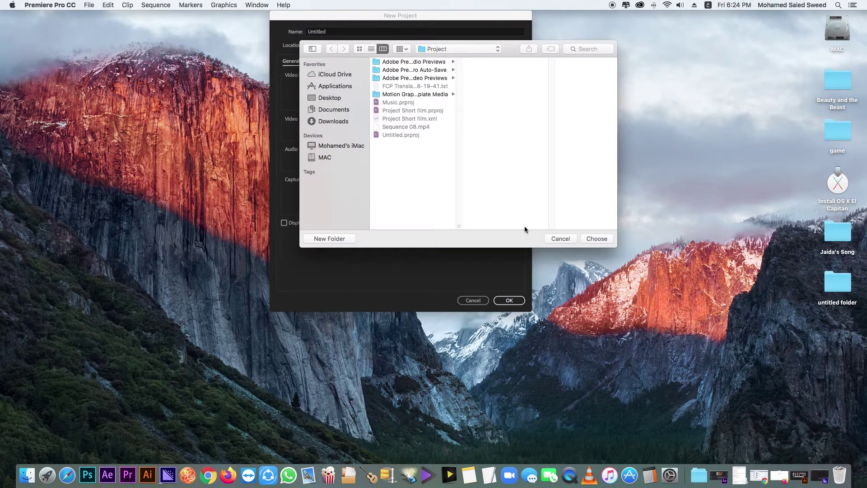
click(597, 239)
double_click(358, 31)
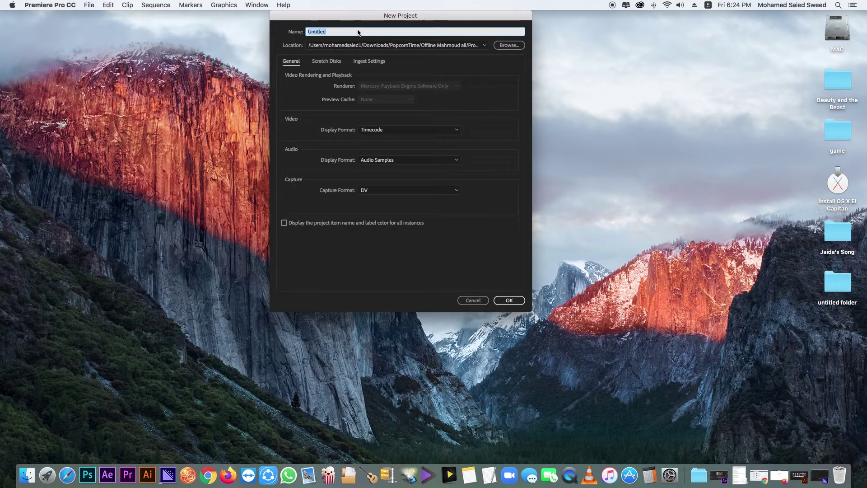
text(صقيفث)
key(ctrl+space)
text(write )
text(o)
click(509, 301)
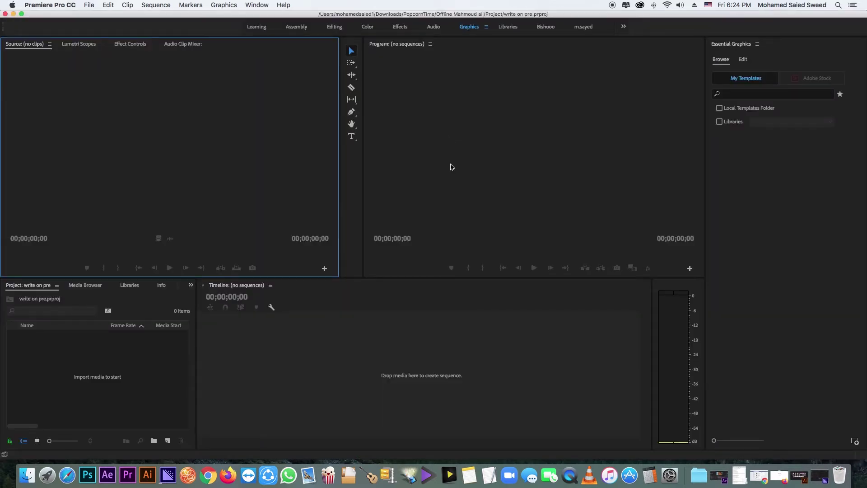
- Create Sequence 01 from the Digital SLR DSLR 1080p25 preset (1920x1080, 25 fps)
click(89, 6)
mouse_move(108, 4)
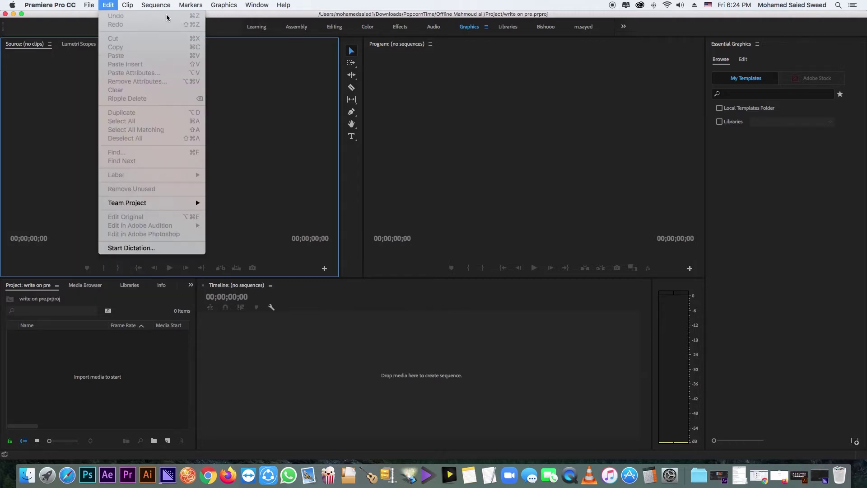
mouse_move(185, 15)
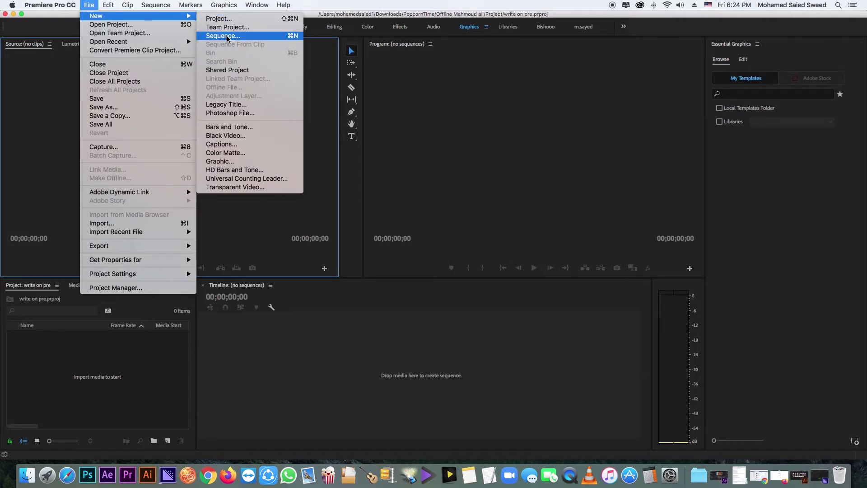
click(227, 36)
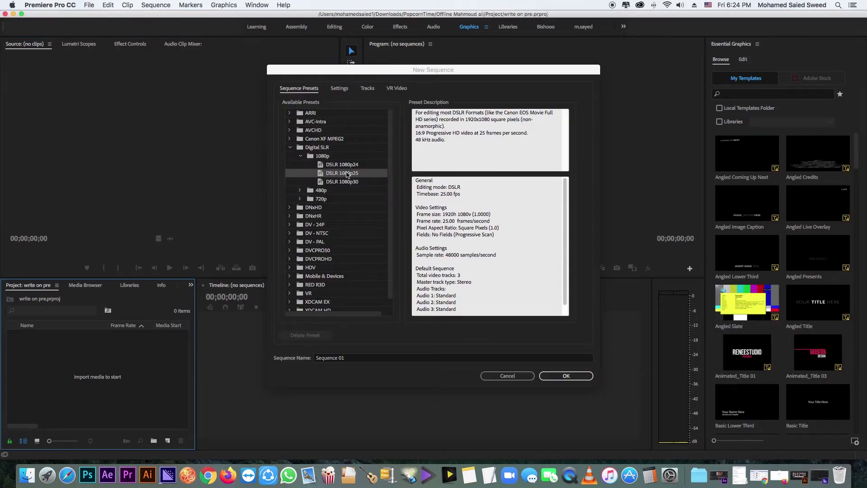
click(559, 377)
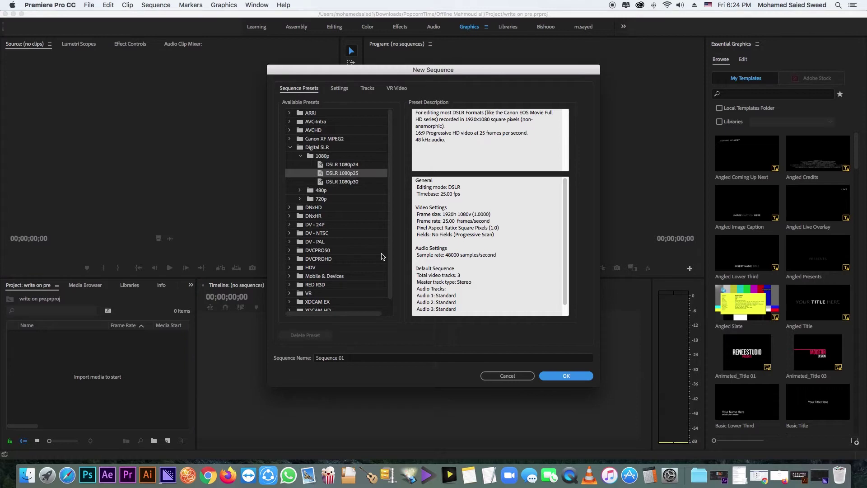
key(Return)
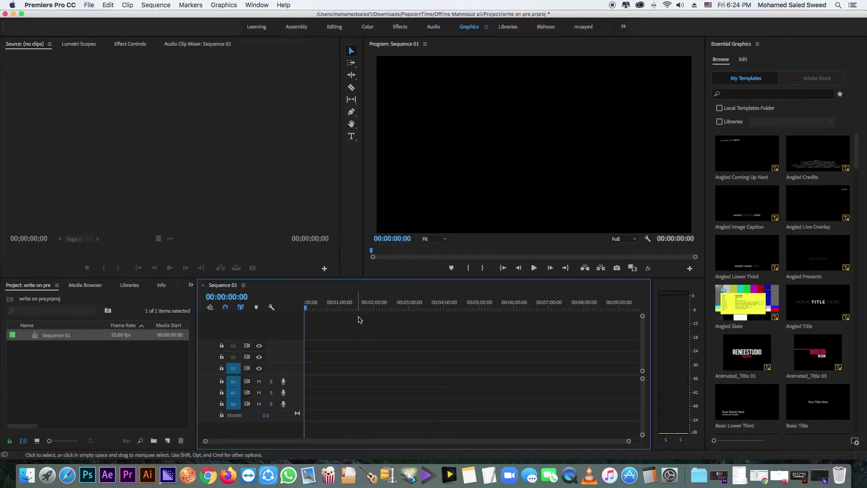
- In Preferences > Graphics, choose the South Asian and Middle Eastern text engine and enable Hindi Digits
click(63, 6)
mouse_move(61, 31)
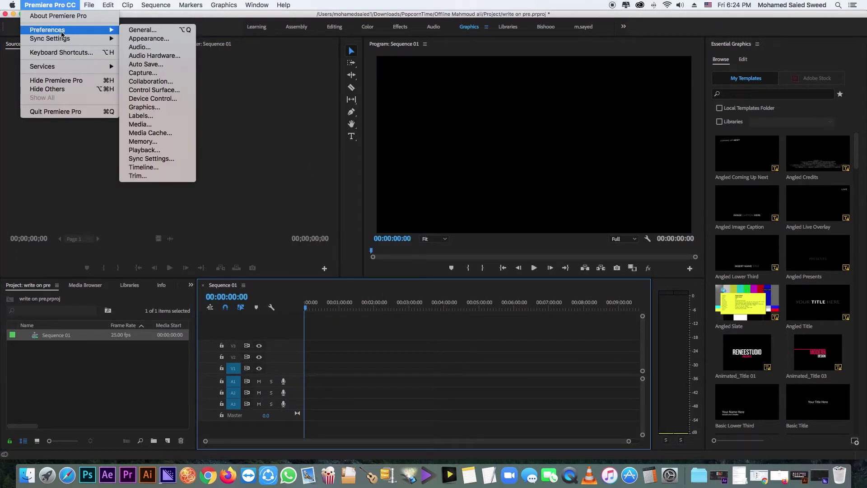
click(141, 32)
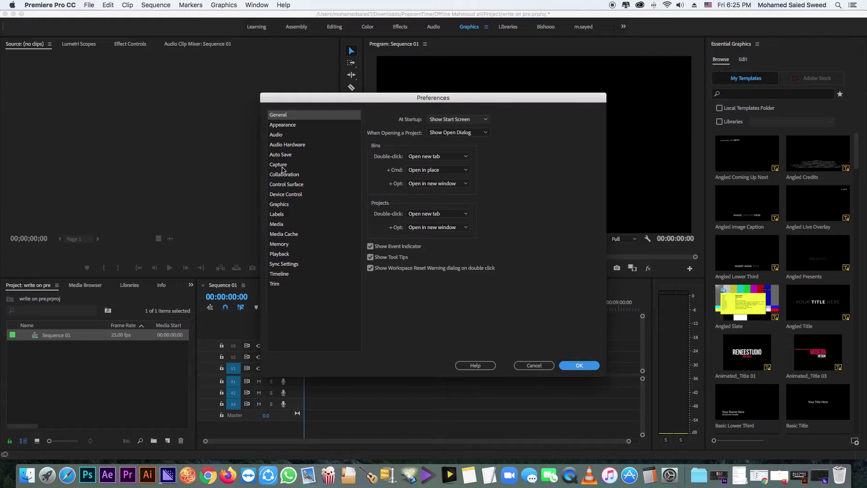
click(283, 207)
click(385, 142)
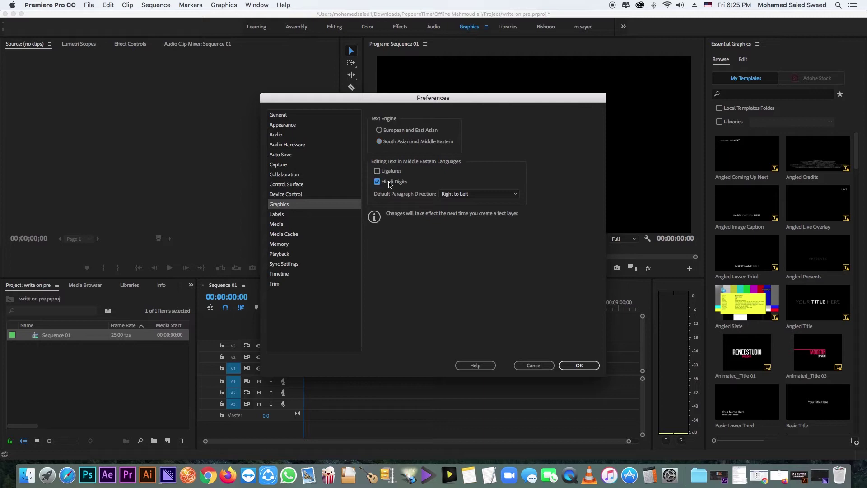
click(573, 367)
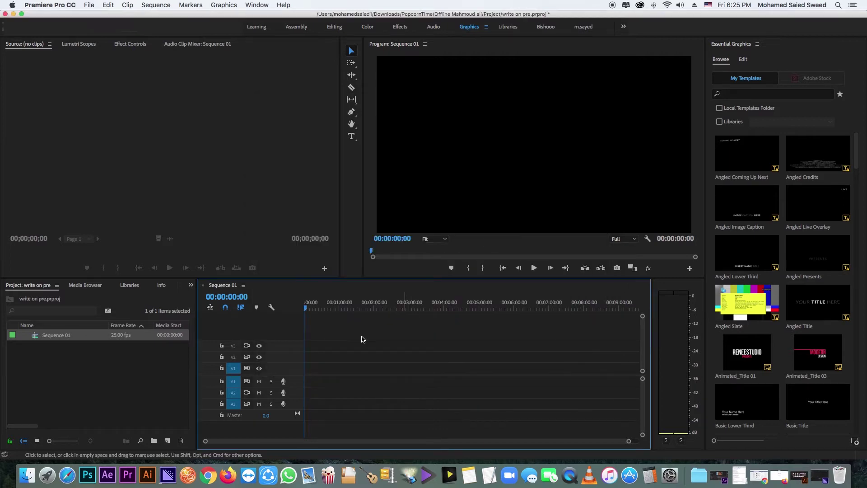
- Draw a text box in the upper part of the frame and type an Arabic word
click(351, 135)
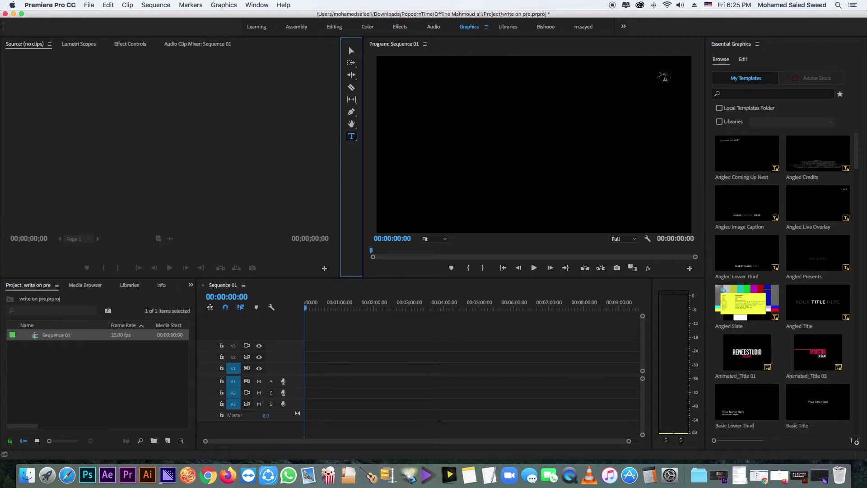
drag(682, 100, 392, 162)
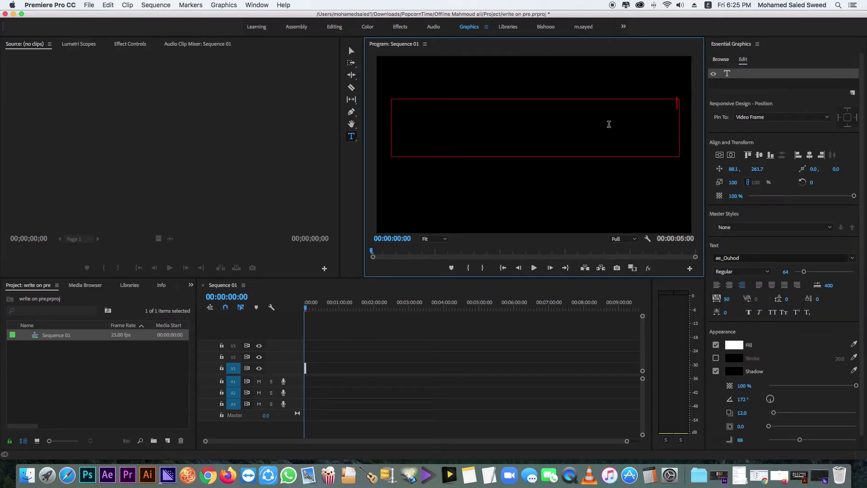
text(ملف)
text(ابة)
double_click(662, 108)
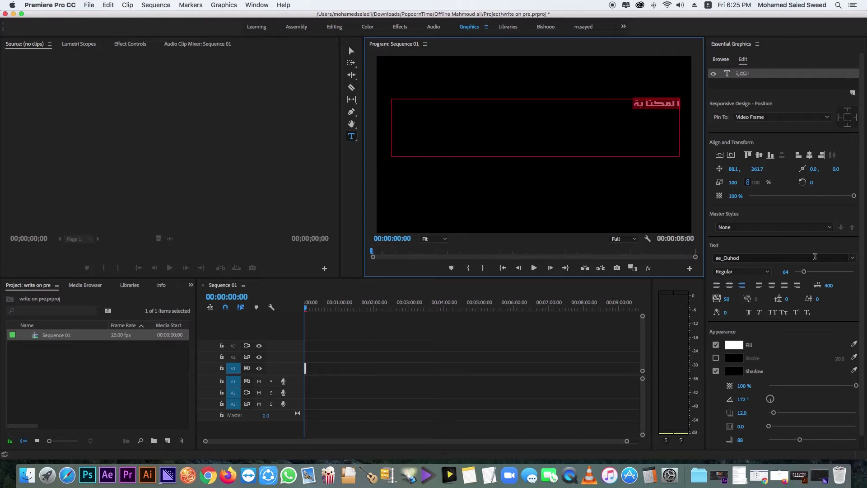
- Browse the font list, then apply the VanishInTheHeat font to the title
click(853, 258)
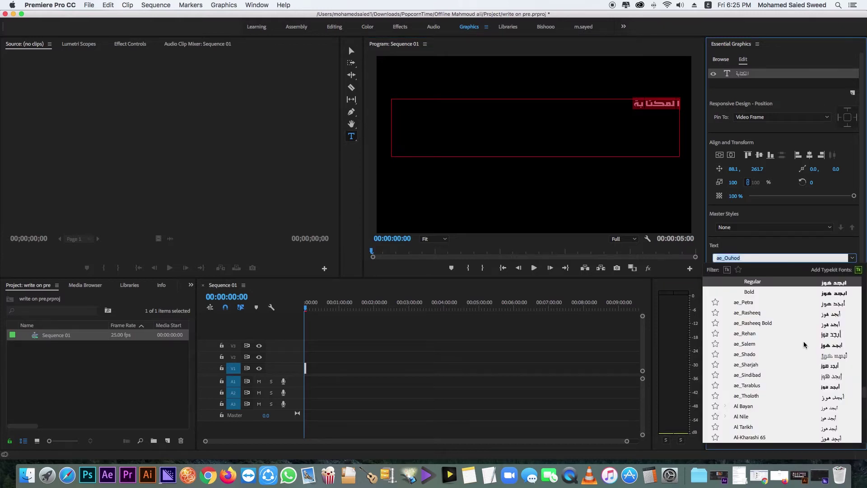
scroll(768, 335, down, 5)
scroll(768, 334, down, 10)
scroll(806, 337, down, 10)
scroll(805, 337, down, 5)
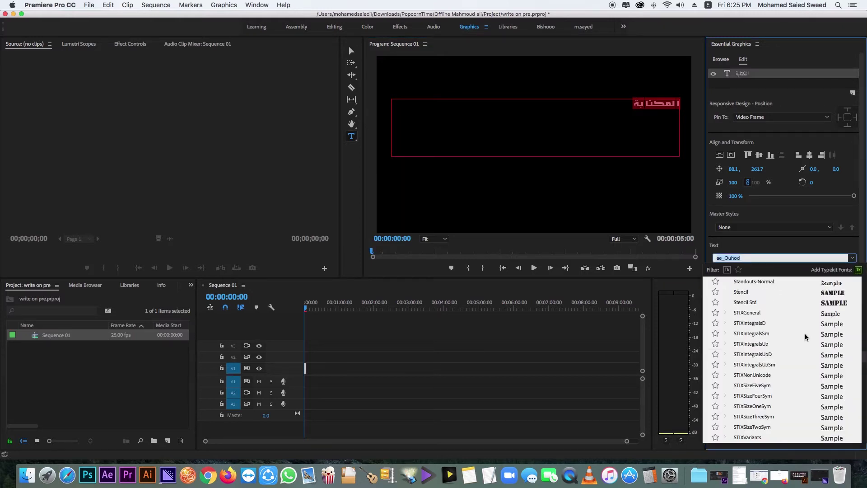
key(Escape)
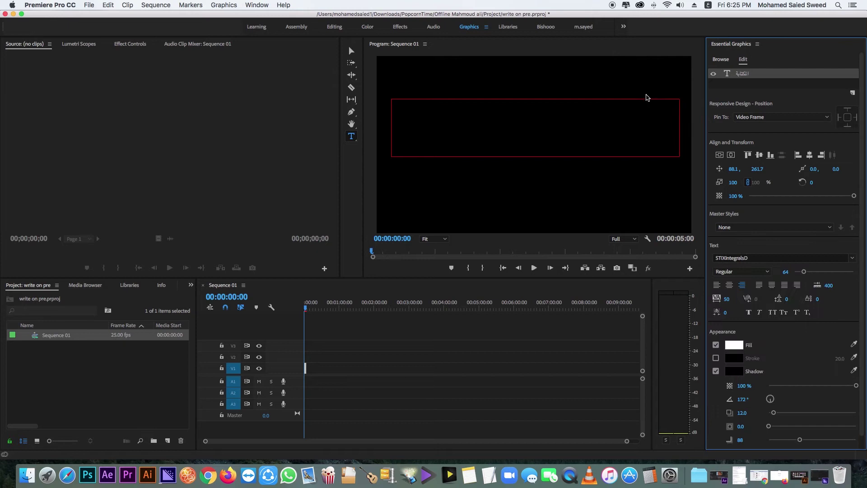
click(641, 105)
click(652, 106)
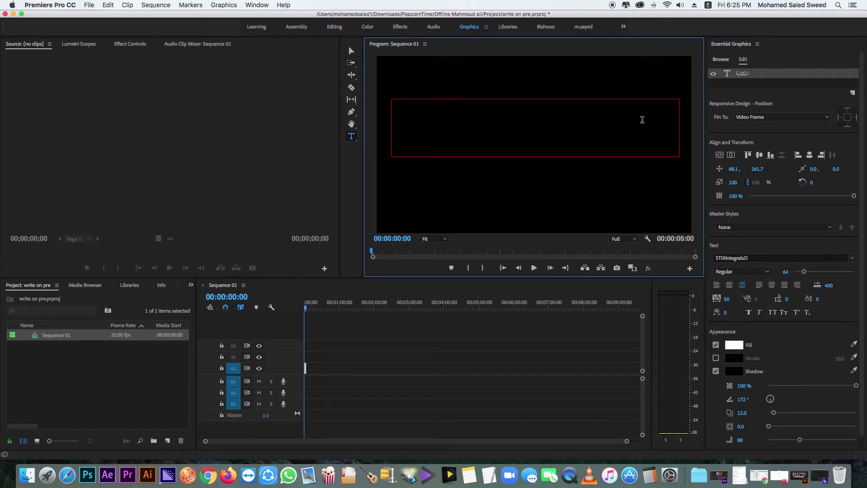
click(852, 259)
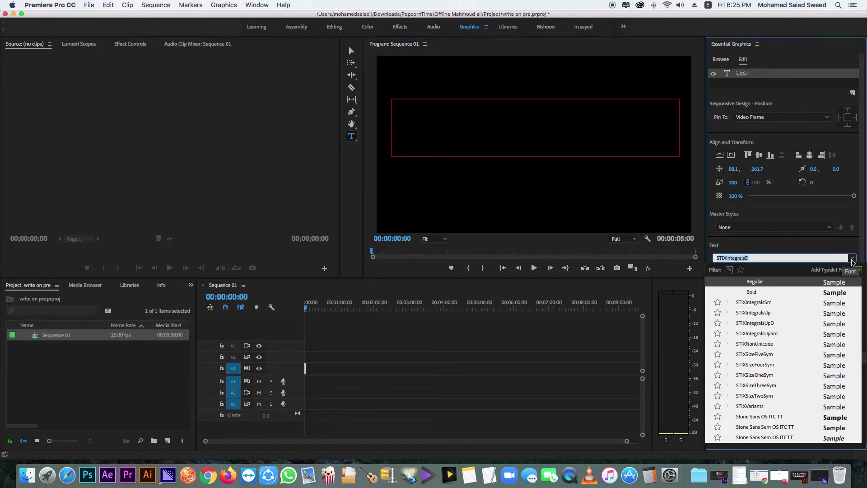
scroll(800, 352, down, 15)
scroll(802, 350, up, 5)
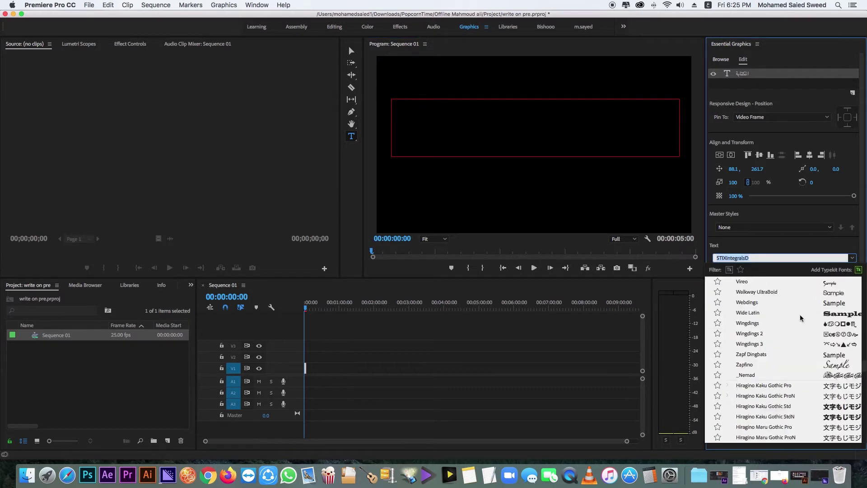
click(826, 317)
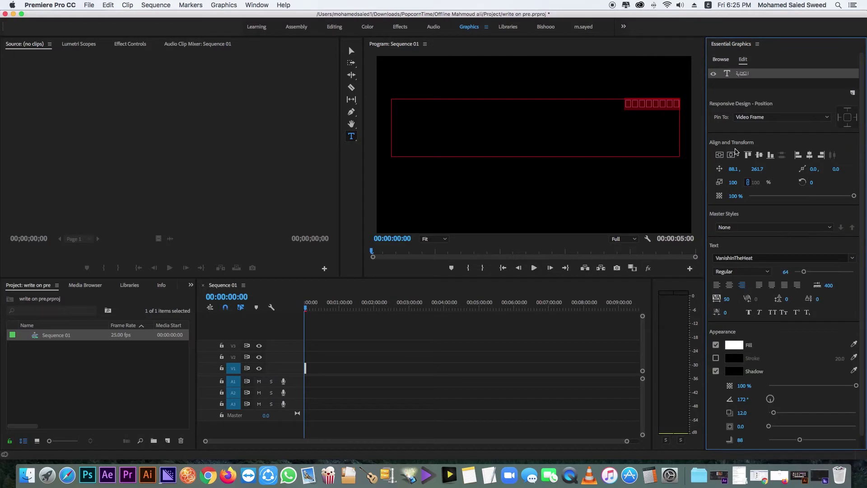
- Switch the title to the ae_Mashq Arabic font and finish editing it
click(854, 262)
scroll(803, 352, down, 1)
scroll(803, 352, down, 5)
scroll(809, 349, down, 5)
scroll(807, 352, down, 5)
scroll(807, 352, down, 5)
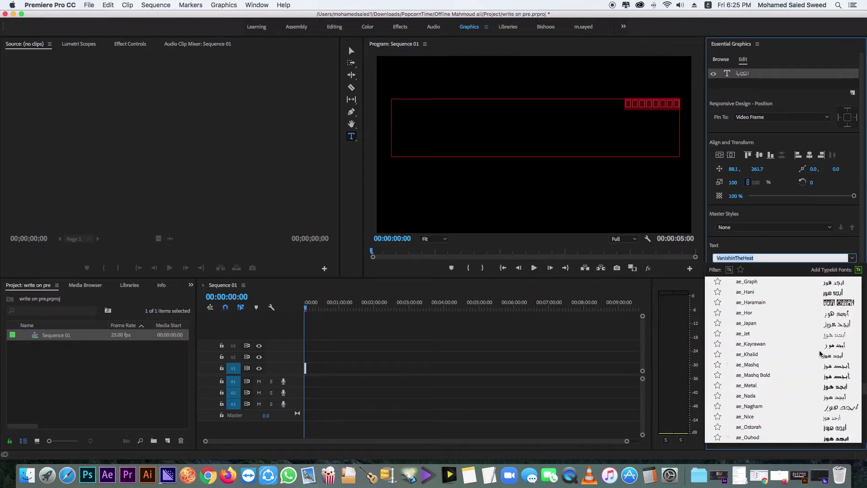
click(827, 364)
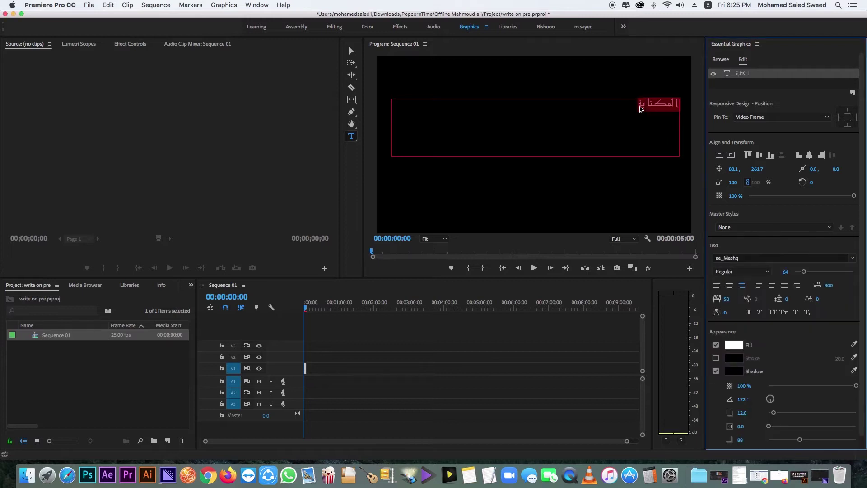
click(642, 99)
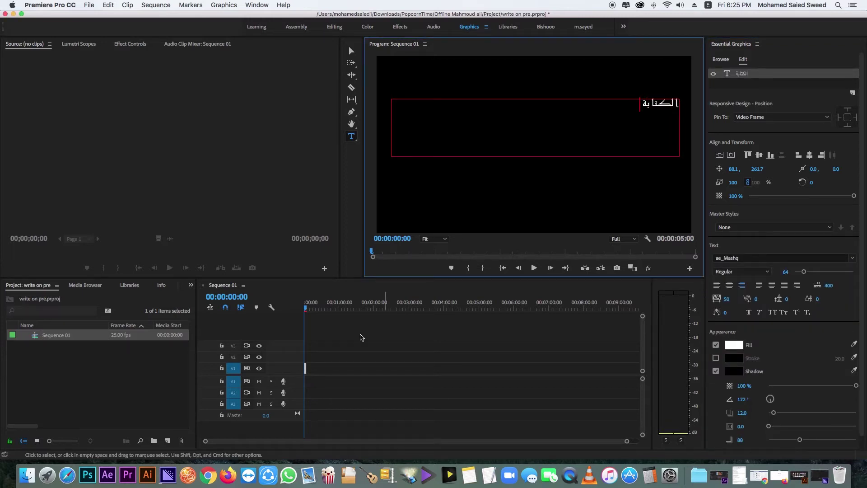
click(310, 308)
- Add a second title reading 'الكتابة علي البريمير' and finish editing it
click(352, 135)
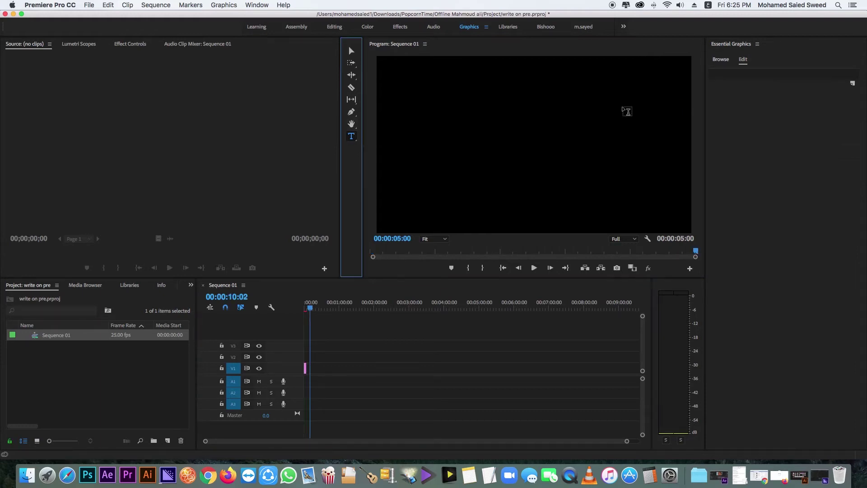
click(584, 134)
text(الكتابة)
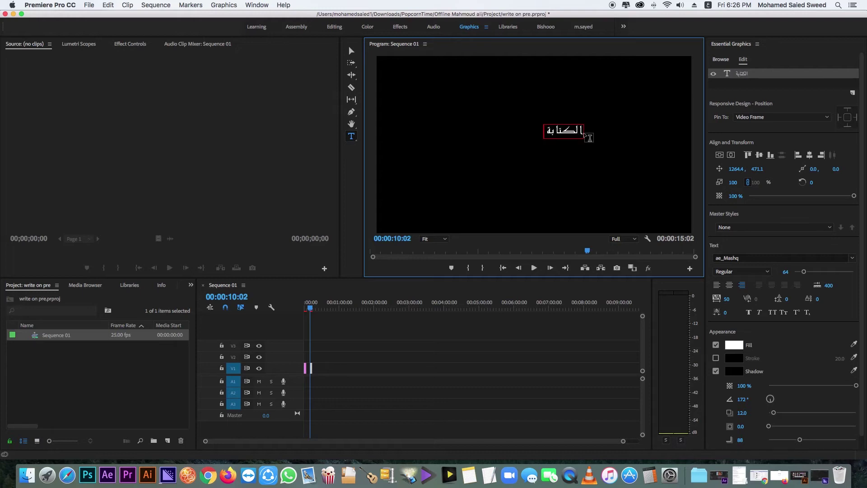
text( علي البريمير)
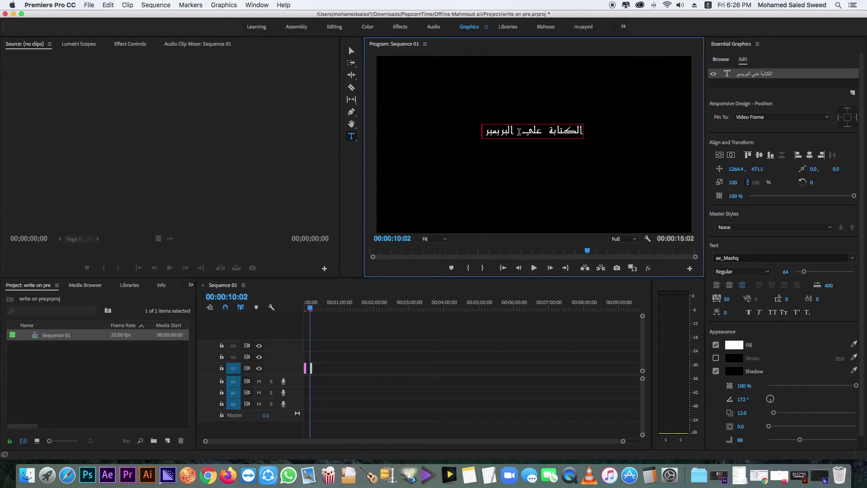
click(369, 330)
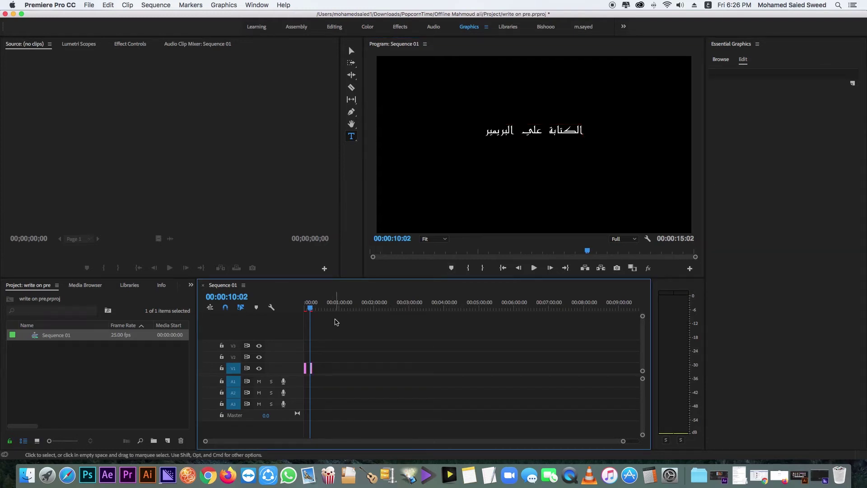
drag(309, 305, 318, 308)
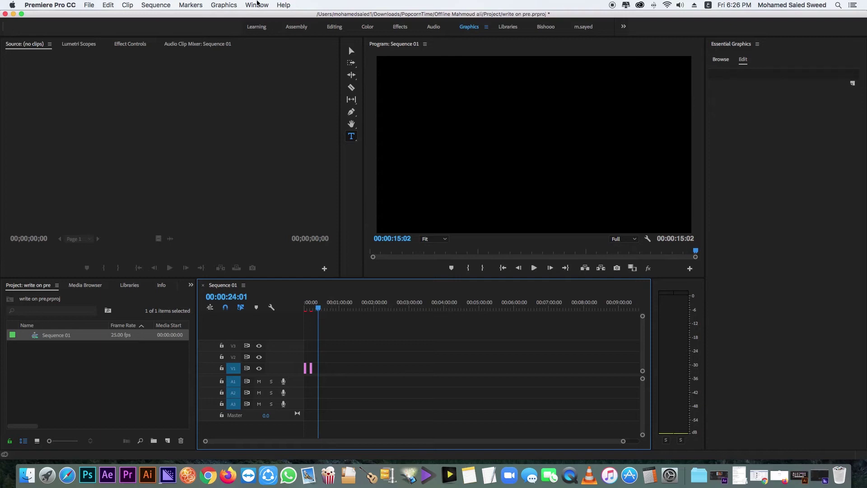
- Open Essential Graphics and drag the Angled Image Caption template onto track V1
click(256, 5)
mouse_move(217, 2)
mouse_move(265, 3)
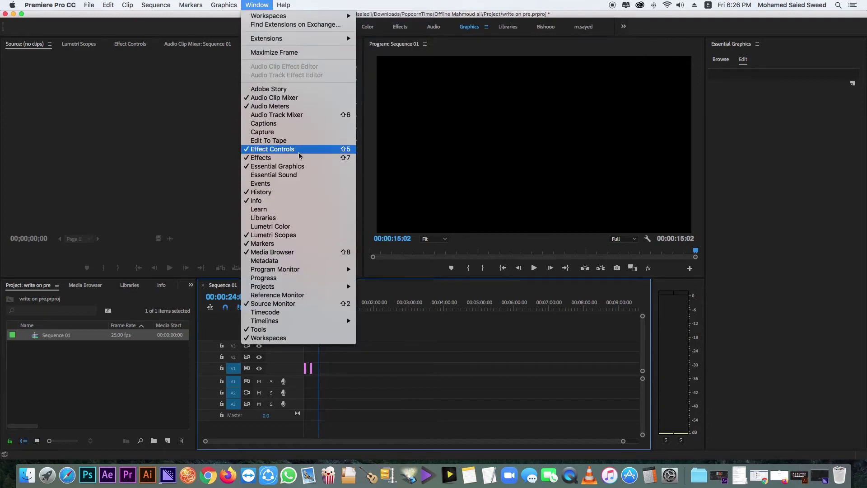
click(311, 172)
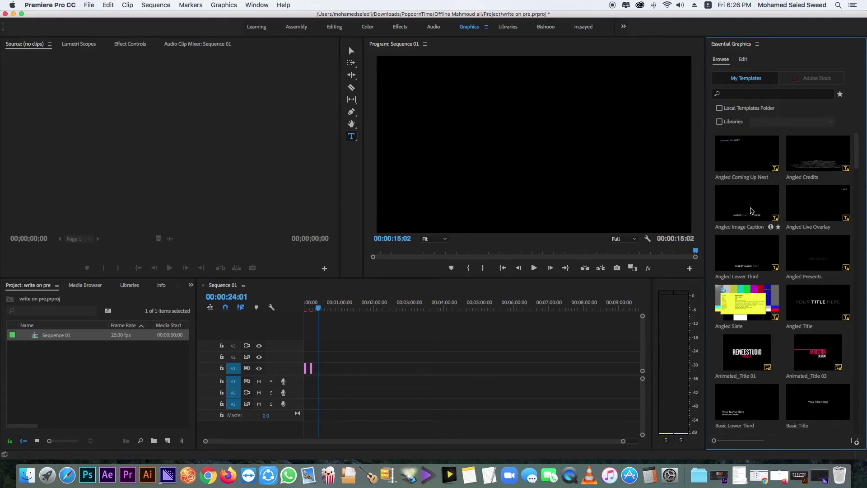
mouse_move(745, 205)
mouse_down()
mouse_move(363, 376)
mouse_move(327, 369)
mouse_up()
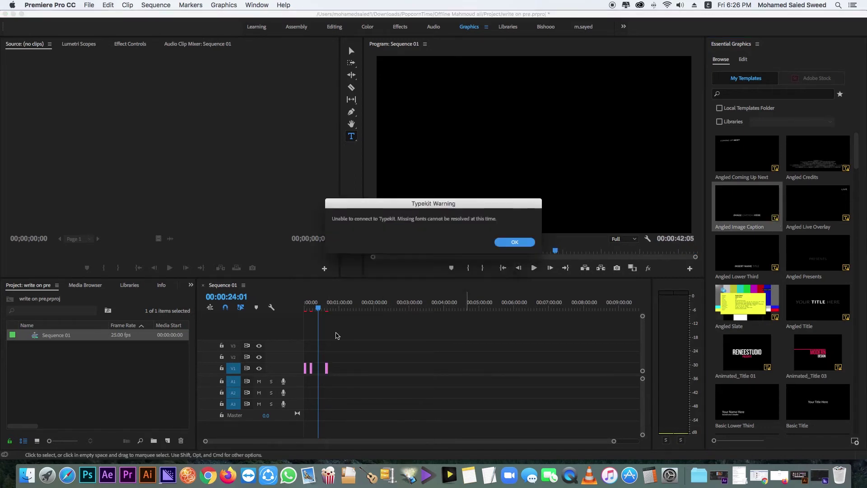
- Dismiss the Typekit warning, accept Lato font substitution, and zoom to the caption near 00:00:37
key(Return)
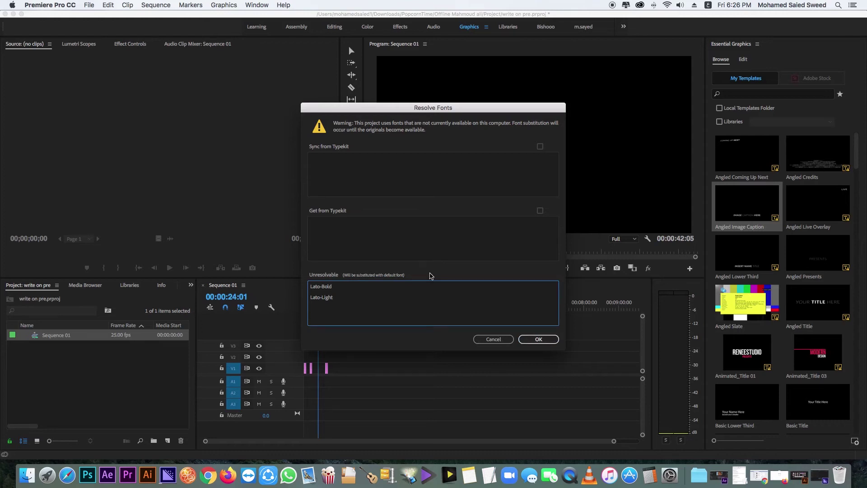
click(538, 342)
click(323, 307)
drag(325, 308, 326, 308)
key(=)
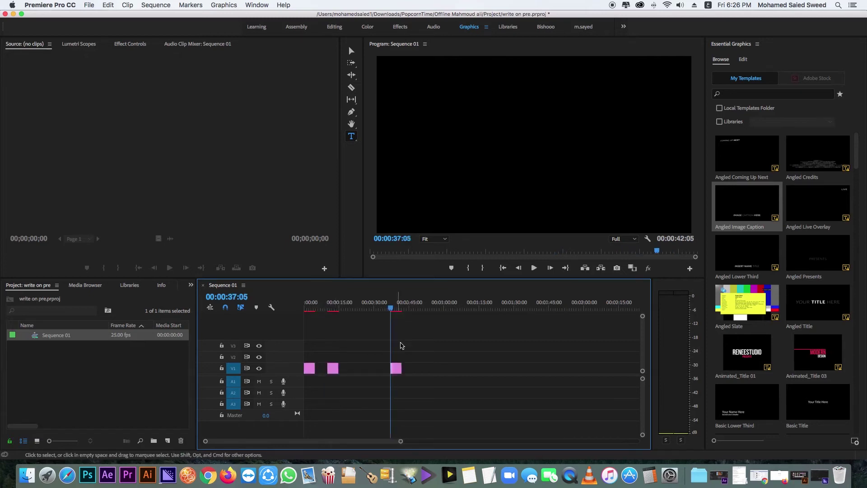
key(=)
key(=)
drag(476, 307, 484, 307)
- Select the caption clip and replace 'IMAGE CAPTION HERE' with the Arabic text 'الكتا'
click(501, 368)
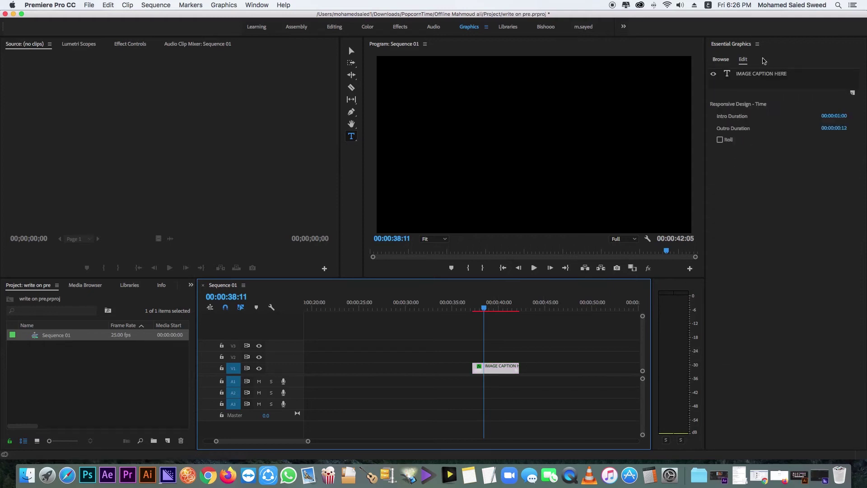
mouse_move(485, 307)
mouse_down()
mouse_move(496, 308)
mouse_move(485, 308)
mouse_up()
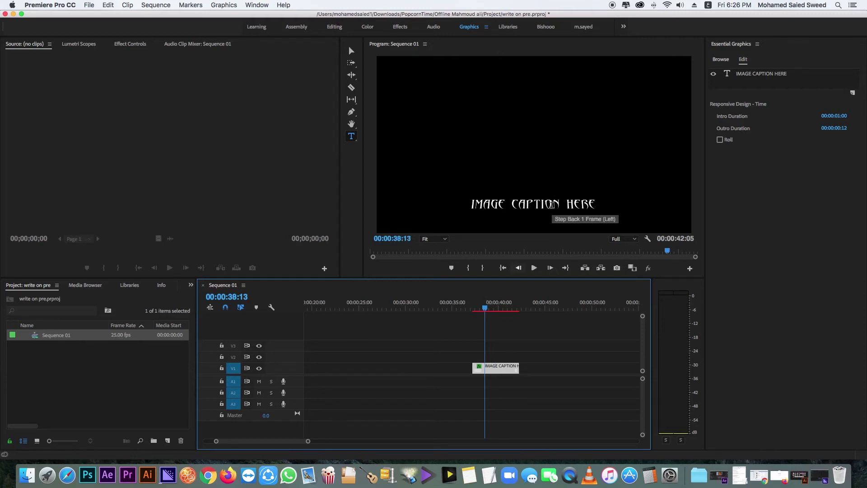
click(551, 205)
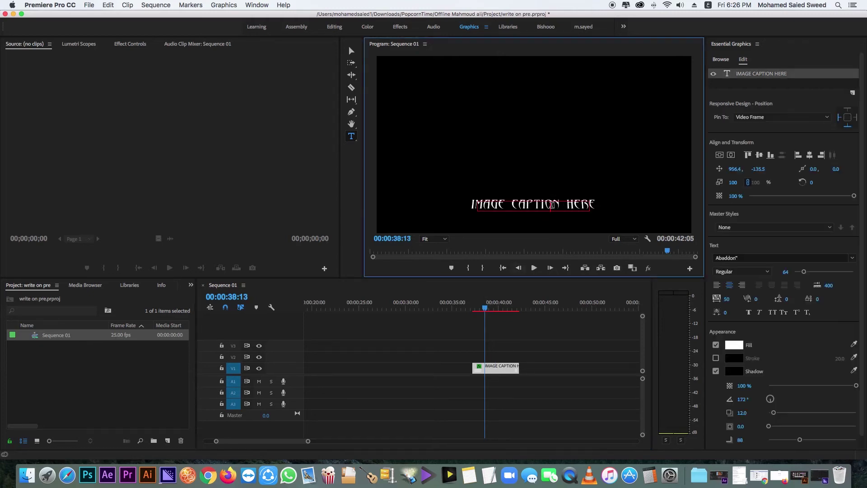
key(super+a)
text(ال)
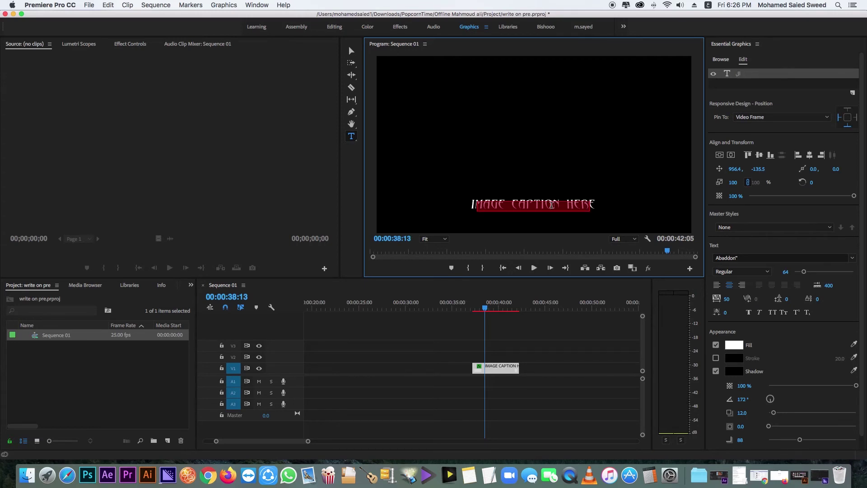
text(كتا)
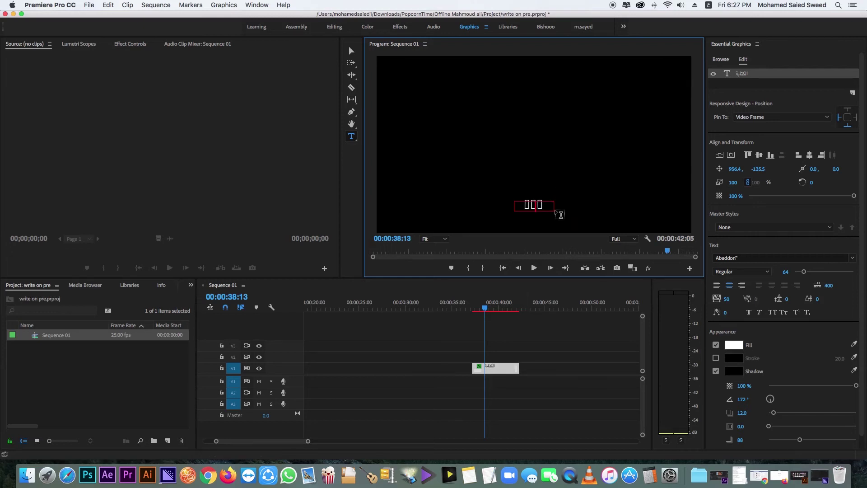
key(super+a)
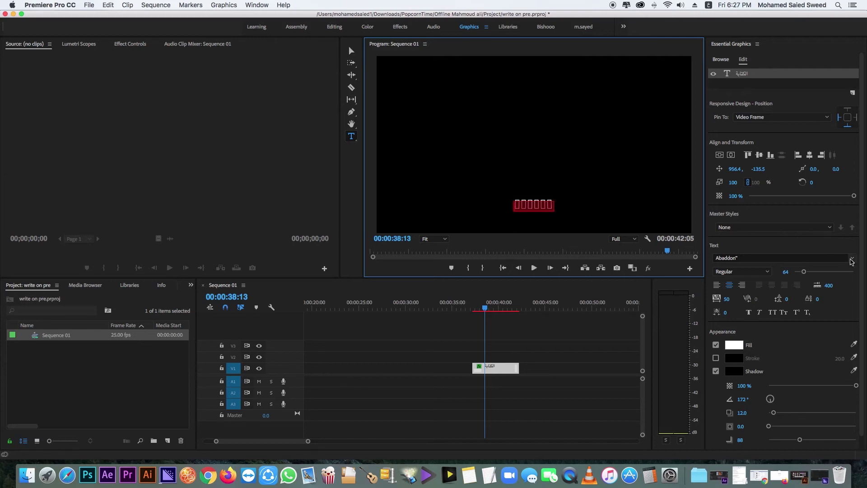
- Change the caption's font to ae_Khalid
click(852, 258)
scroll(814, 324, down, 5)
scroll(815, 323, down, 5)
scroll(815, 324, down, 5)
scroll(816, 324, down, 5)
scroll(815, 323, down, 5)
scroll(815, 323, down, 5)
scroll(814, 323, down, 5)
scroll(837, 352, down, 5)
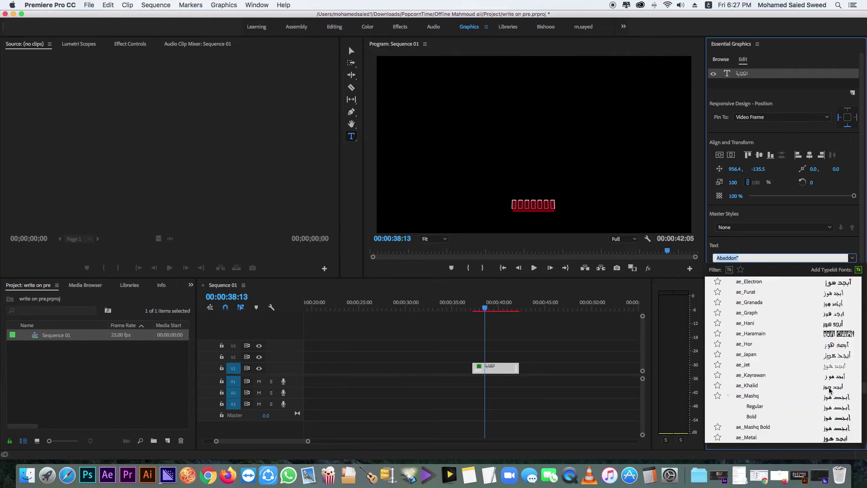
click(831, 388)
- Finish editing the caption and play the sequence to preview the Arabic text
click(542, 206)
click(498, 369)
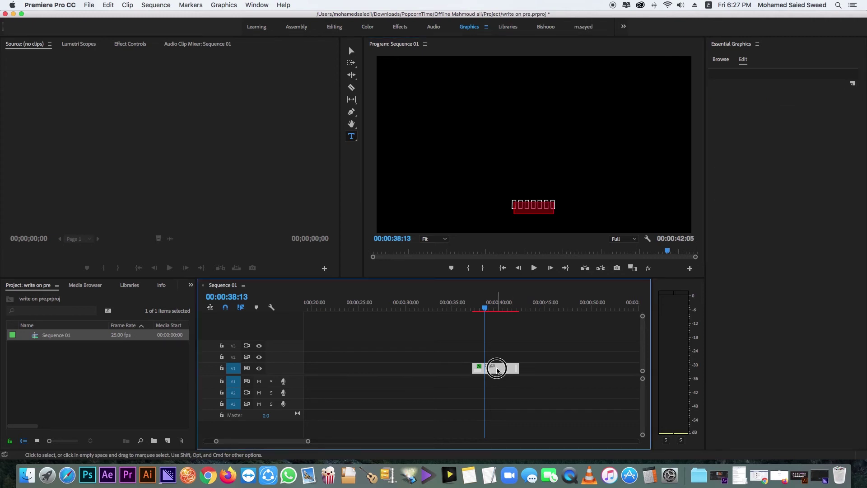
key(space)
key(space)
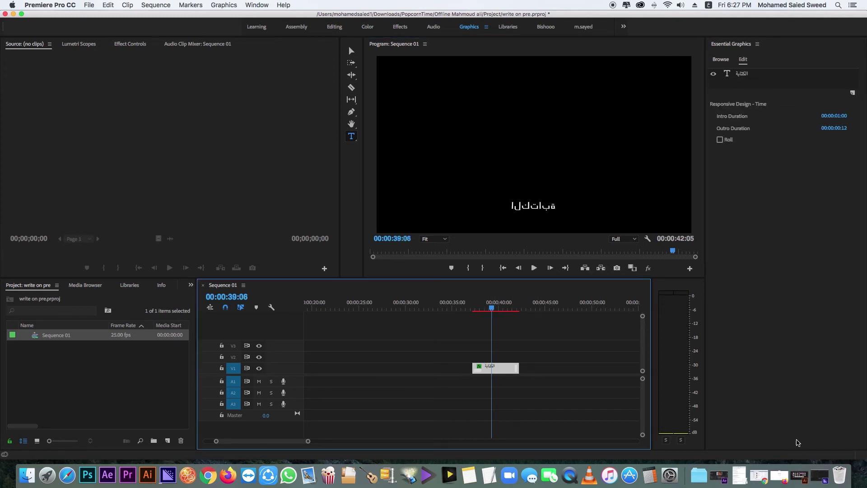
- Search Google in Firefox for 'arabic keyboard.org' and open its 'Write arabic in Photoshop' sitelink
click(781, 478)
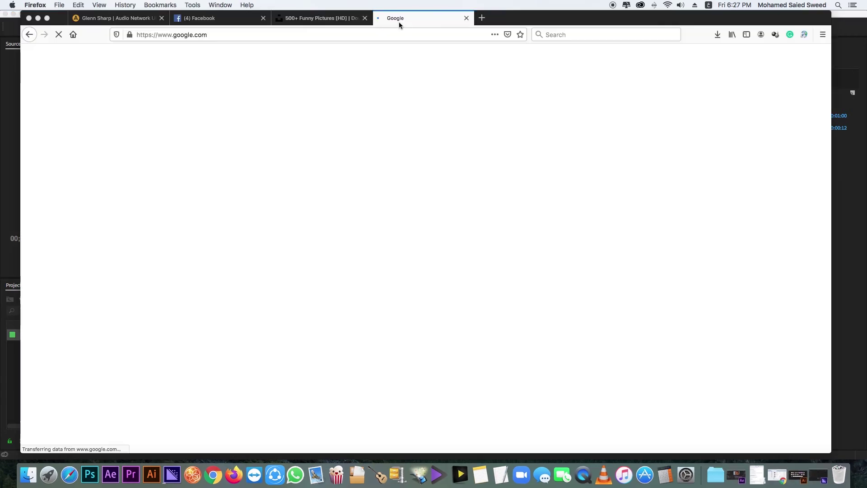
click(409, 200)
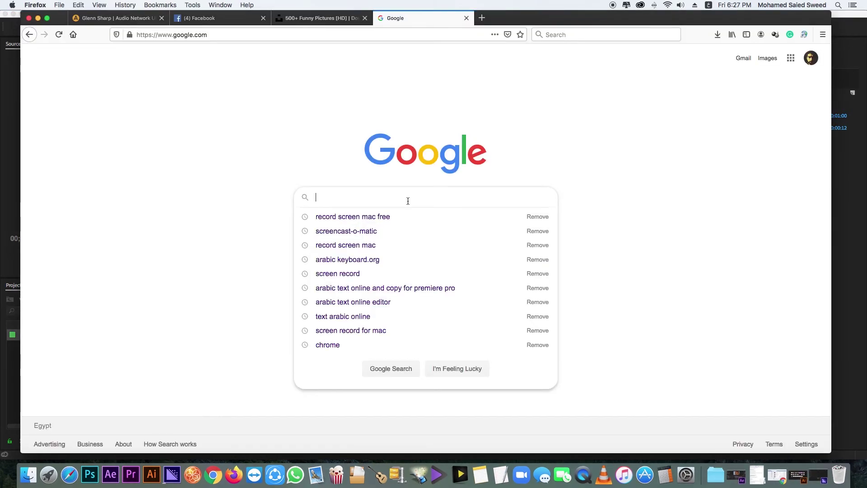
text(شقش)
key(BackSpace)
key(BackSpace)
key(BackSpace)
key(ctrl+space)
text(a)
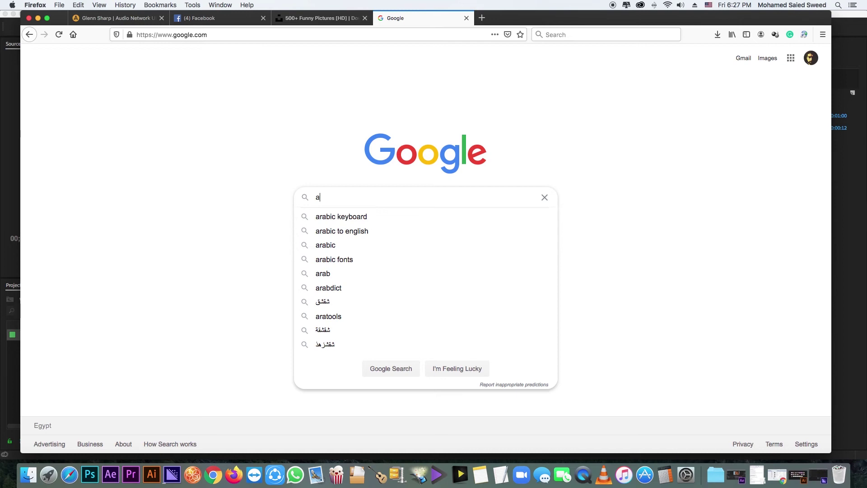
text(rabi)
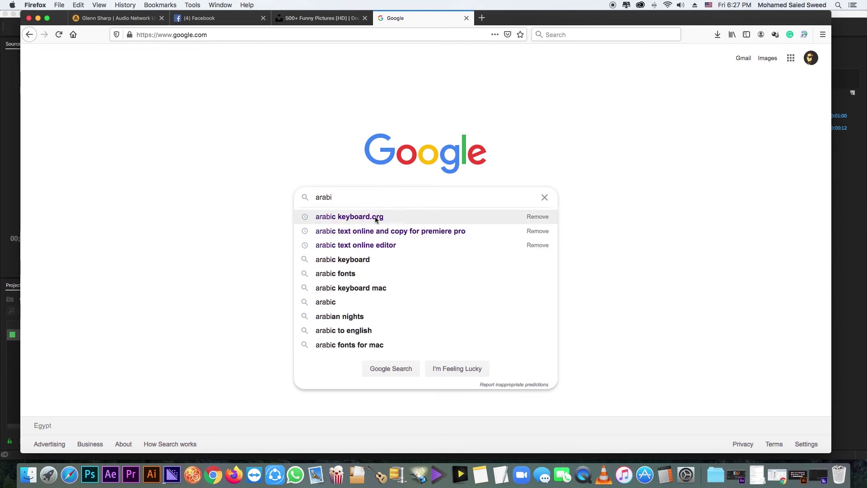
click(386, 217)
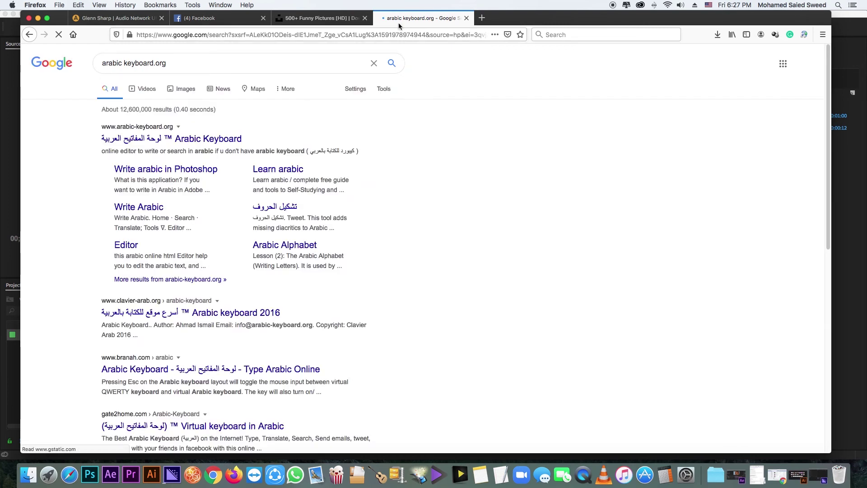
click(151, 170)
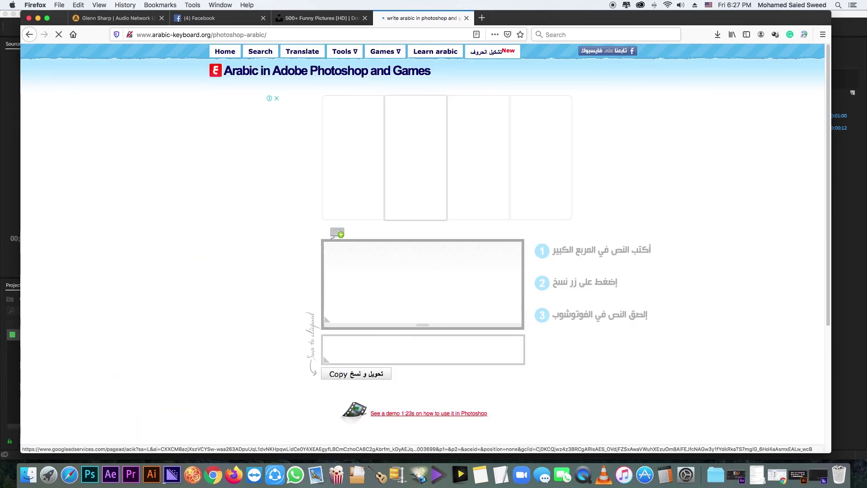
- Switch to the Arabic keyboard and type 'الكتابة علي البريمير' in the converter box
key(ctrl+space)
text(ال)
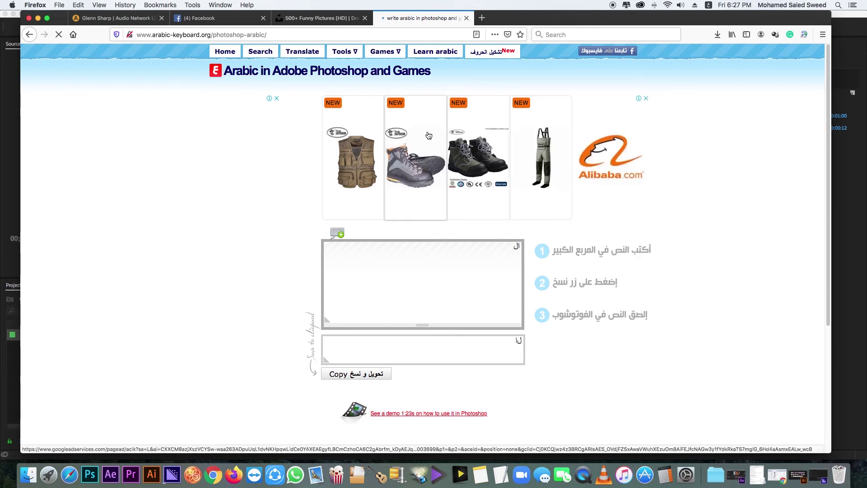
text(مت)
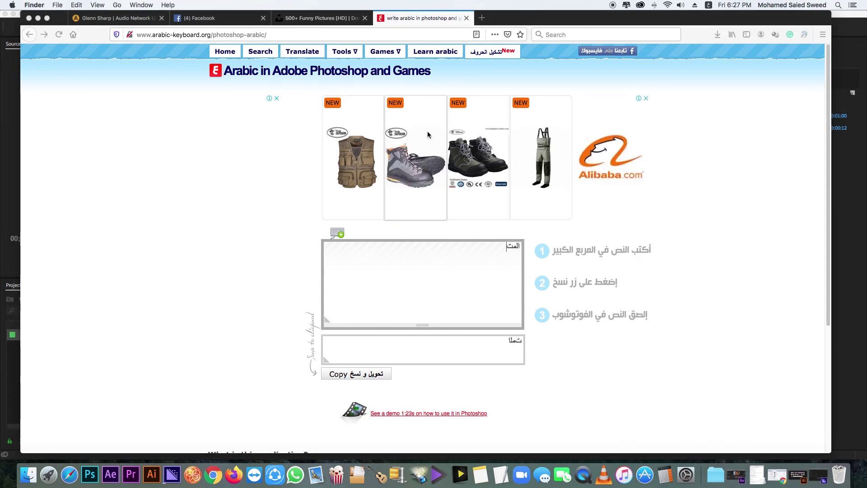
click(474, 255)
text(االكتابة علي البريمير)
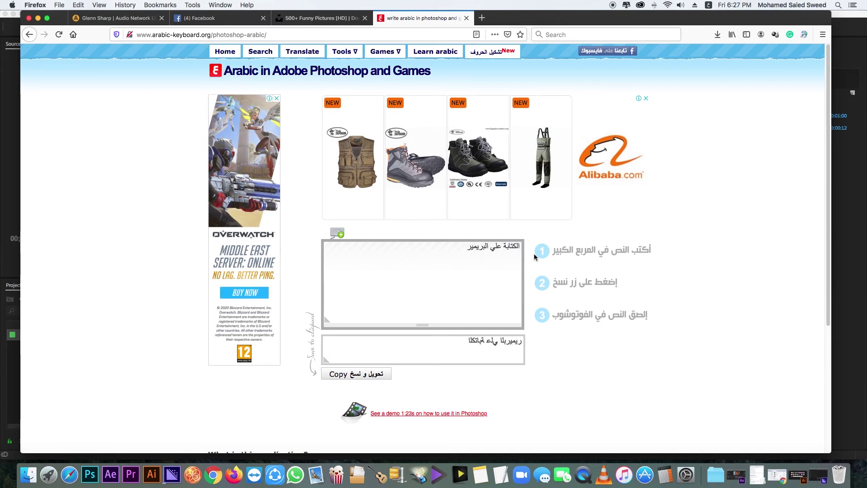
- Finish the line with 'جديد', copy the converted text, and return to Premiere Pro
click(379, 375)
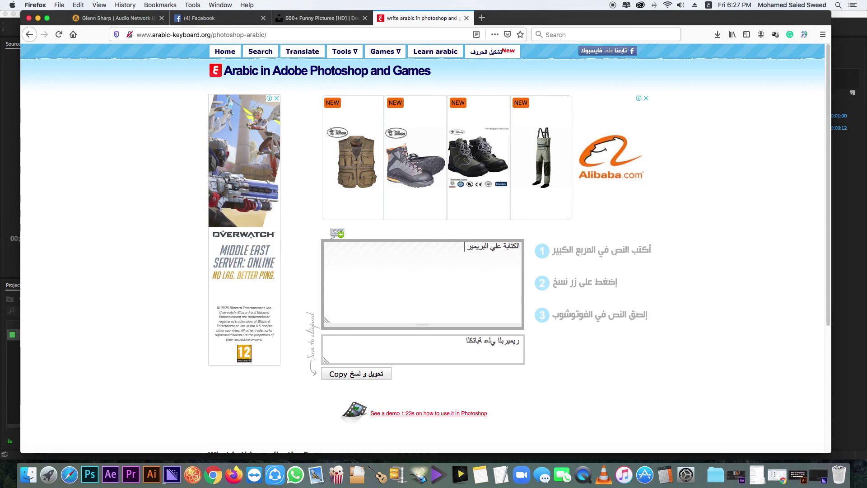
text(جز)
key(BackSpace)
text(د)
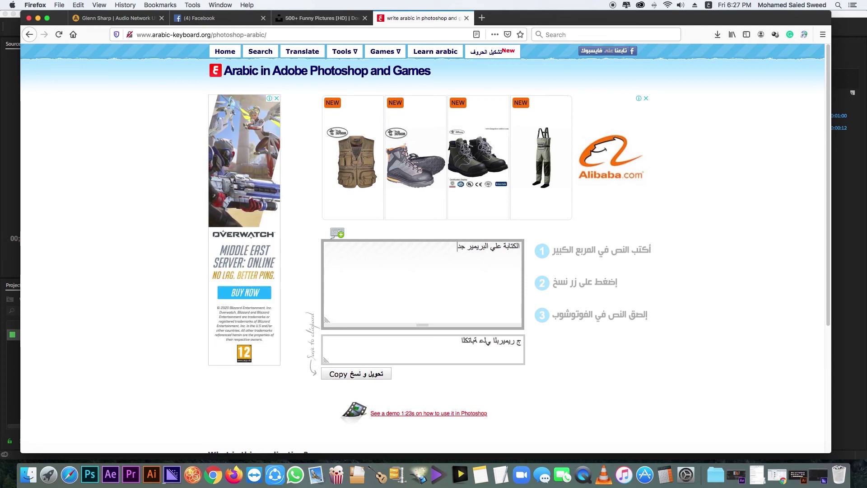
text(يد)
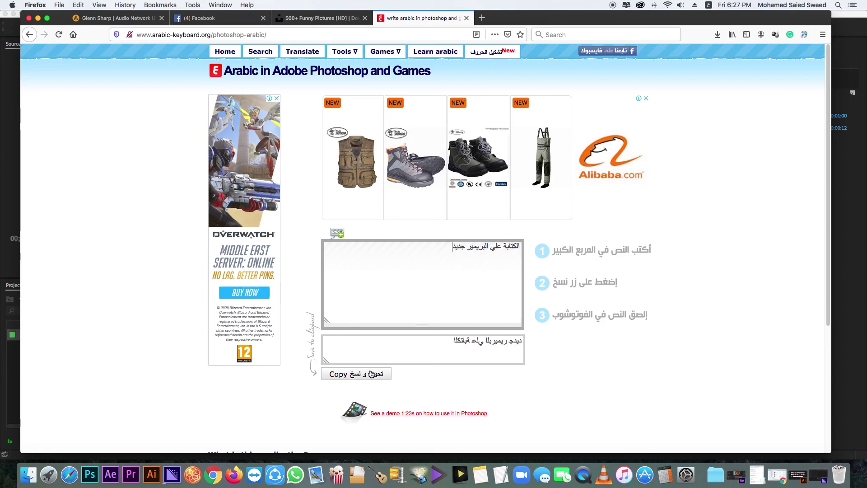
click(357, 374)
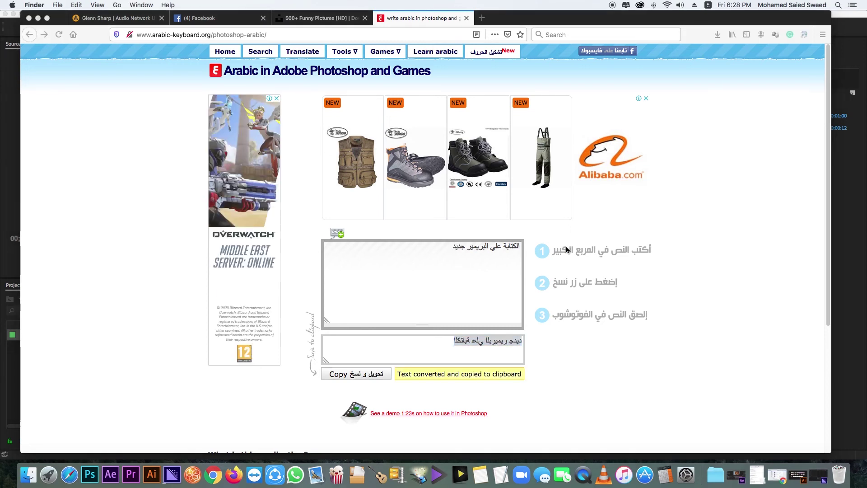
key(super+Tab)
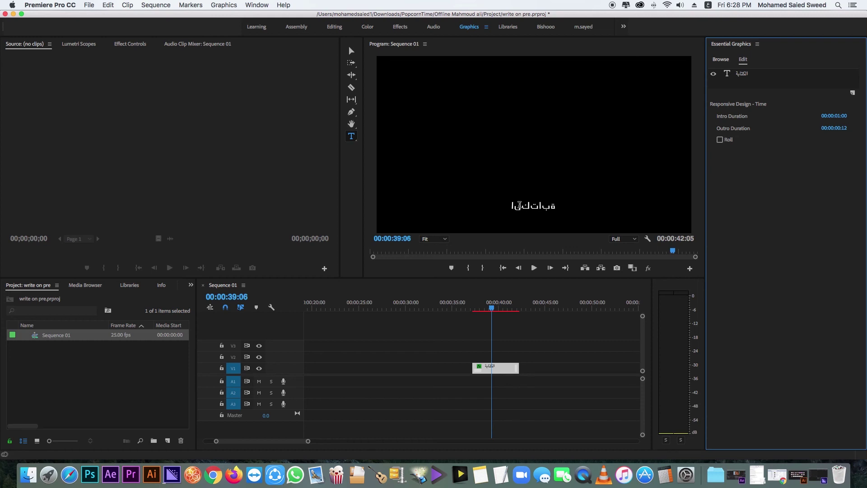
- Replace the caption text with the pasted line 'الكتابة علي البريمير جديد'
click(533, 204)
double_click(532, 204)
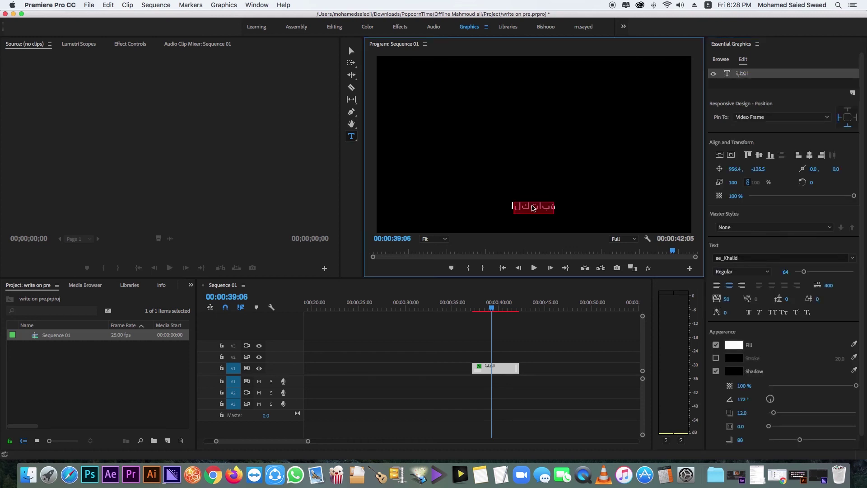
key(super+v)
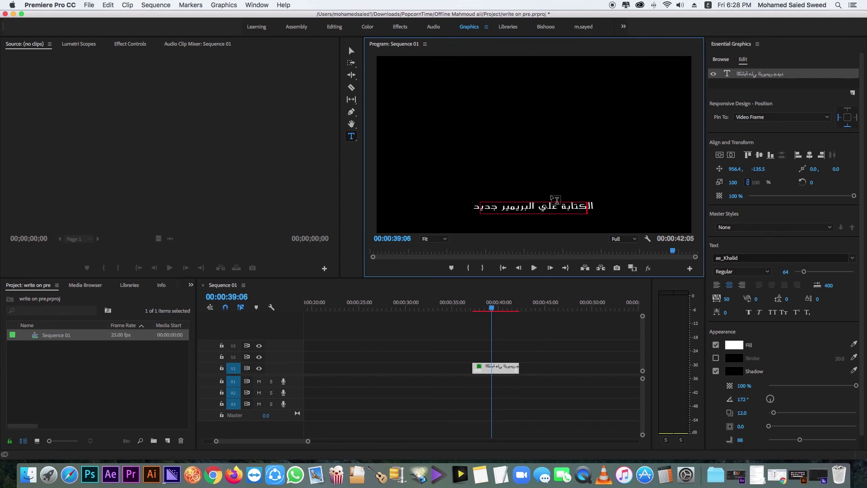
- Set the whole caption in the BlueOcean font at size 40
click(549, 205)
key(super+a)
click(820, 258)
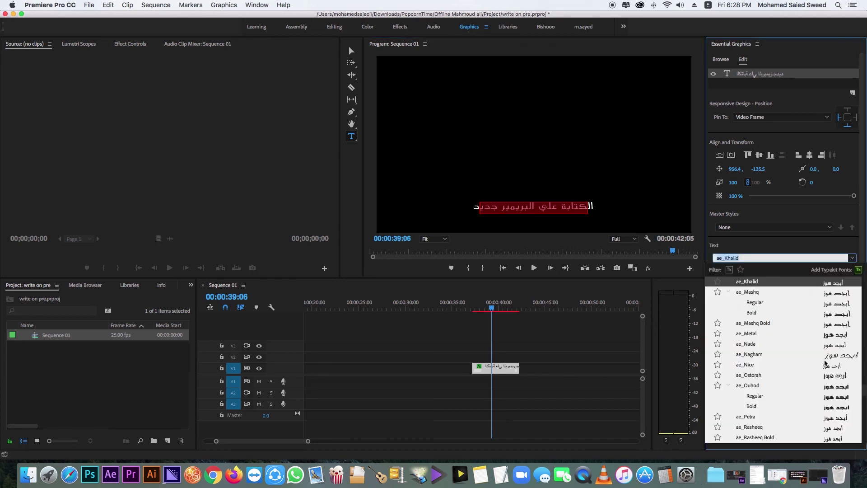
click(830, 390)
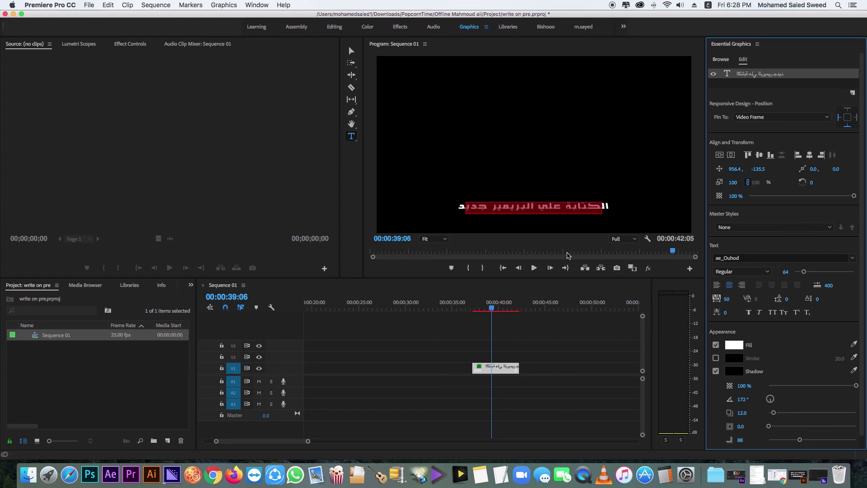
click(790, 258)
scroll(790, 367, down, 5)
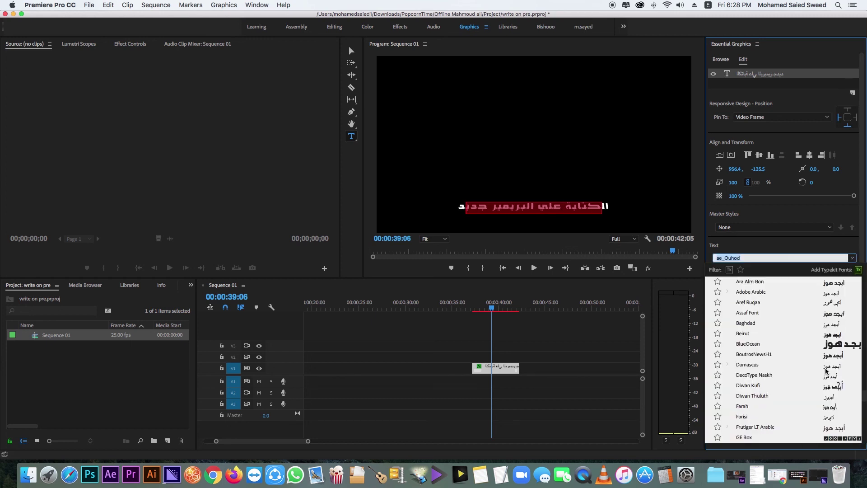
click(833, 345)
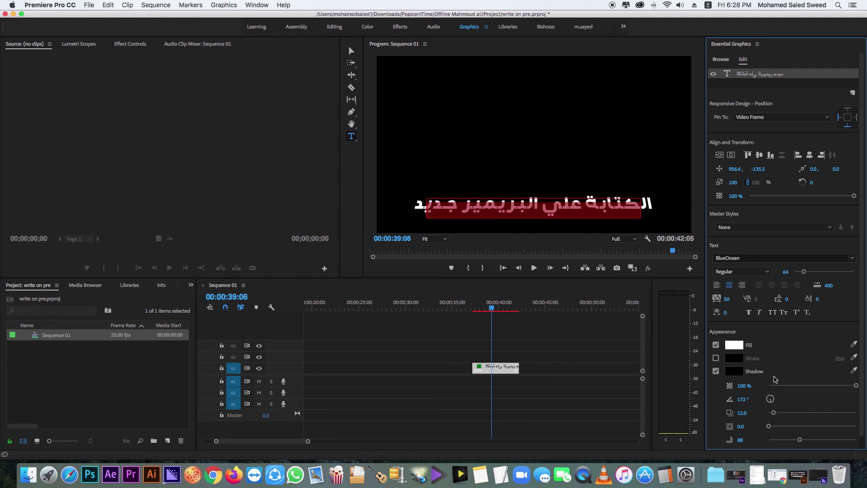
drag(804, 271, 800, 272)
- Mark In and Out points at the title clip's start and end, then render previews
click(496, 325)
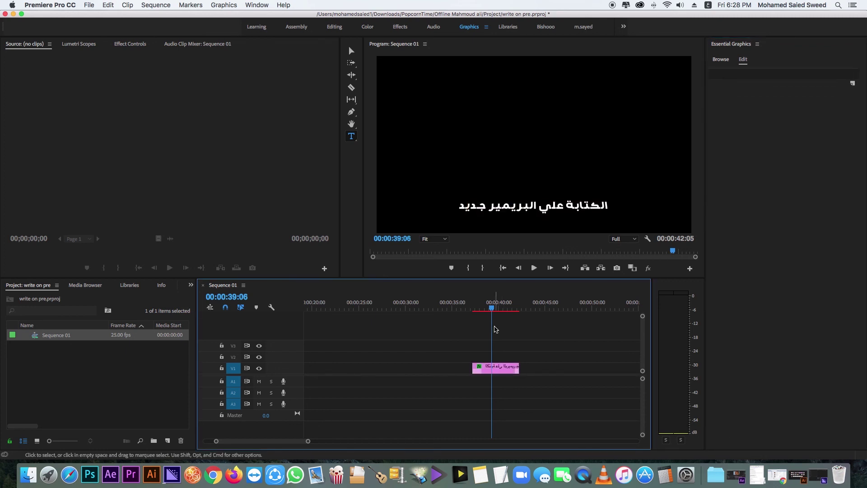
key(o)
key(Up)
key(i)
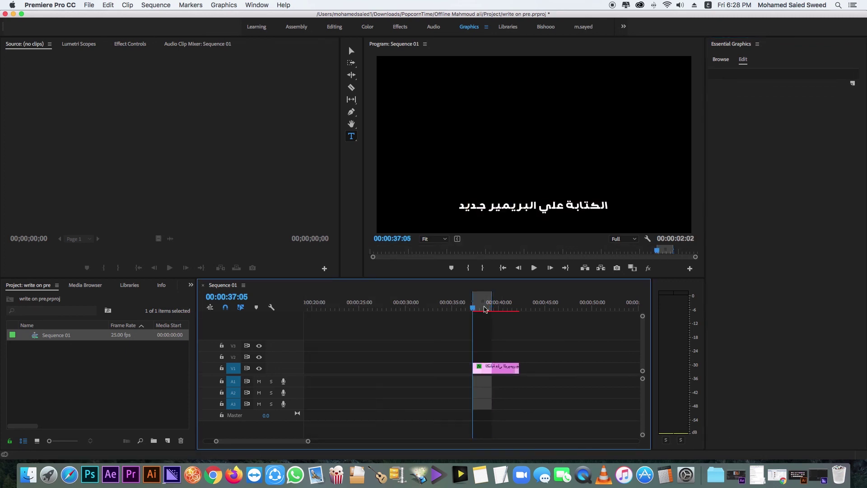
key(Return)
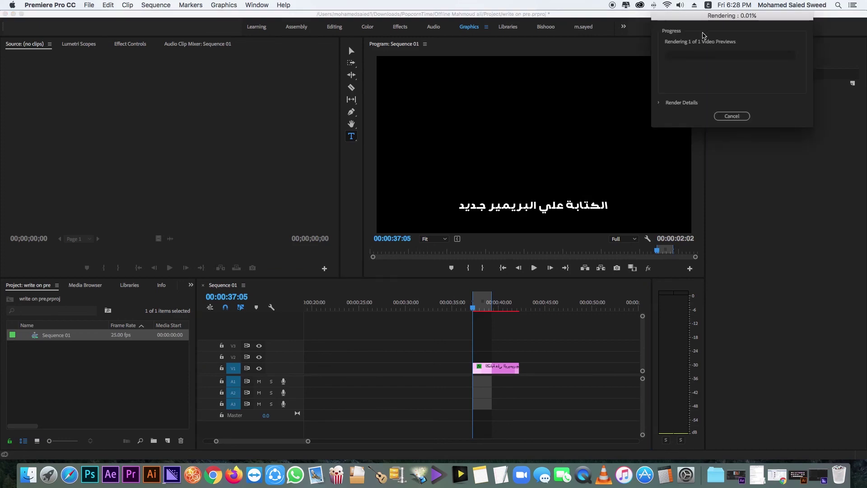